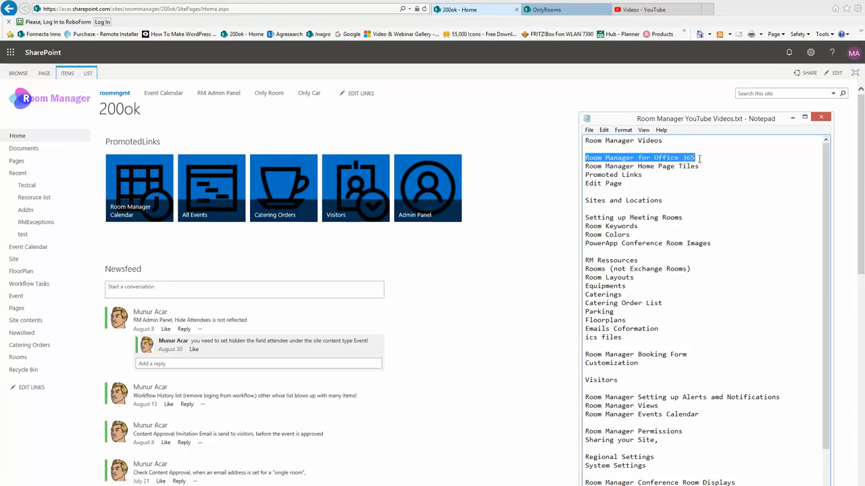
- Review the home page tiles and promoted links topics in the Notepad outline and minimize it
click(635, 182)
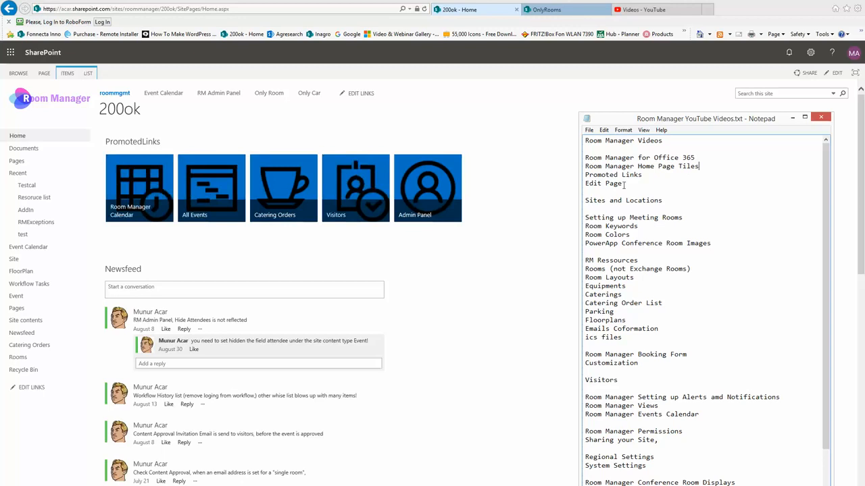
click(647, 175)
click(792, 118)
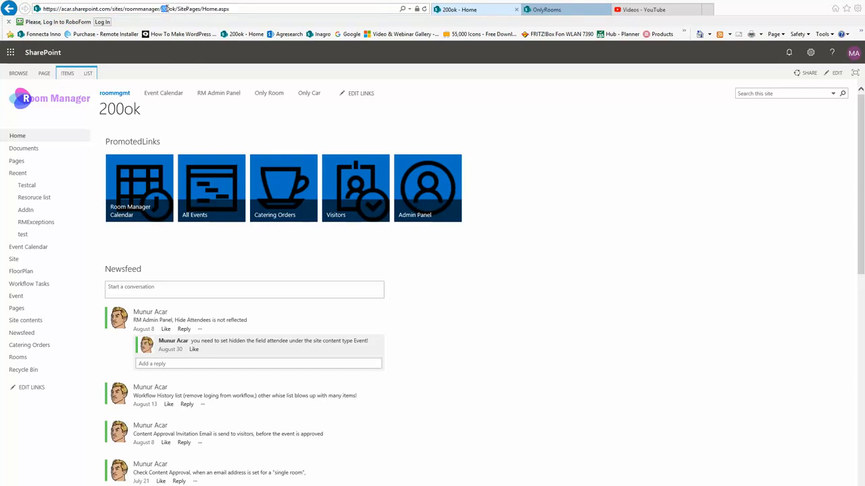
- Highlight the 200ok site name and the Home.aspx page name in the page address to examine them
drag(162, 9, 176, 8)
click(259, 7)
drag(202, 9, 256, 9)
click(559, 225)
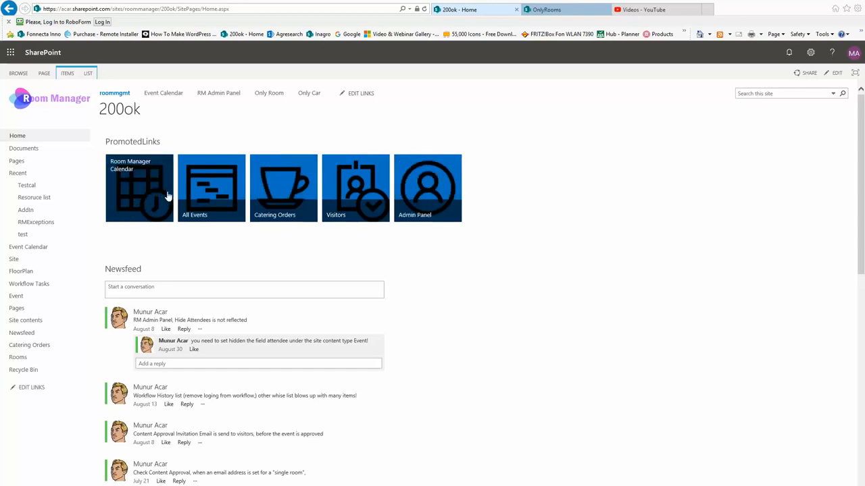
- Examine the PromotedLinks list and its blank new-item form, discard the form and return to the home page
click(138, 144)
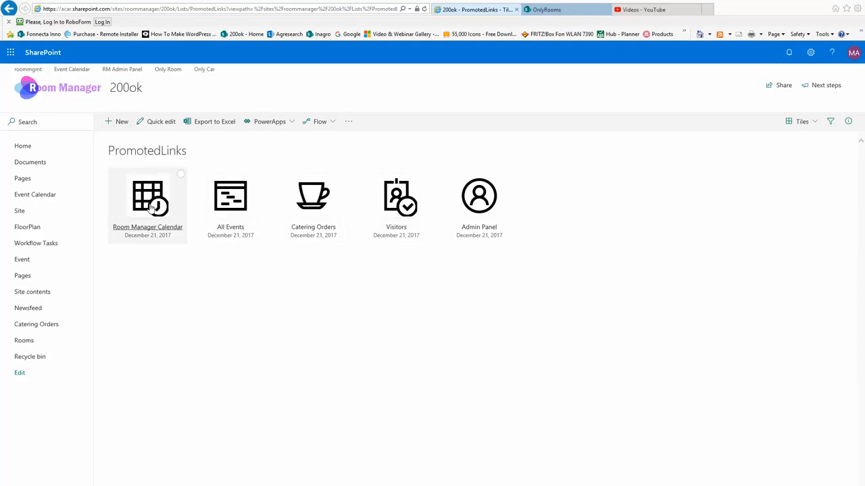
click(116, 122)
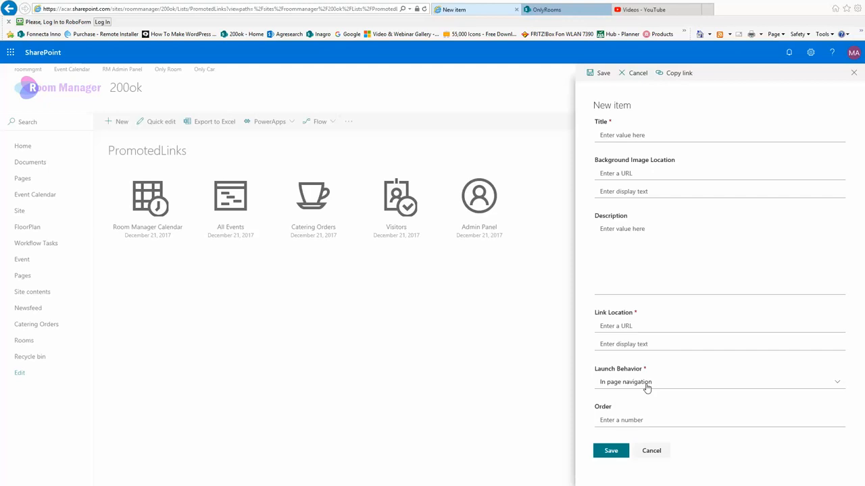
click(652, 452)
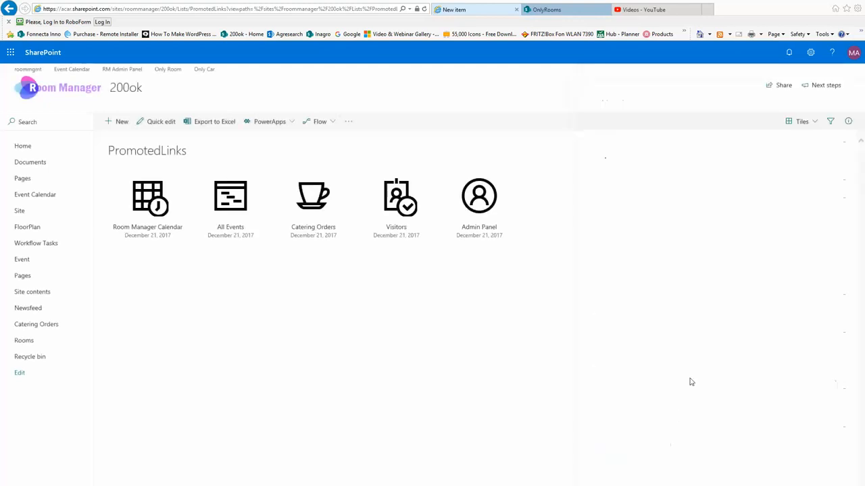
click(37, 148)
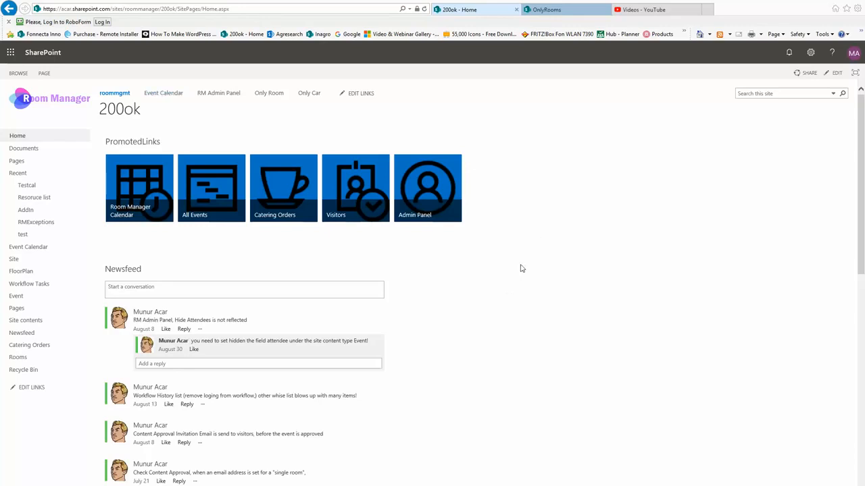
- Open the 200ok home page for editing and look over its content zones
scroll(520, 269, down, 3)
scroll(520, 269, up, 3)
click(809, 57)
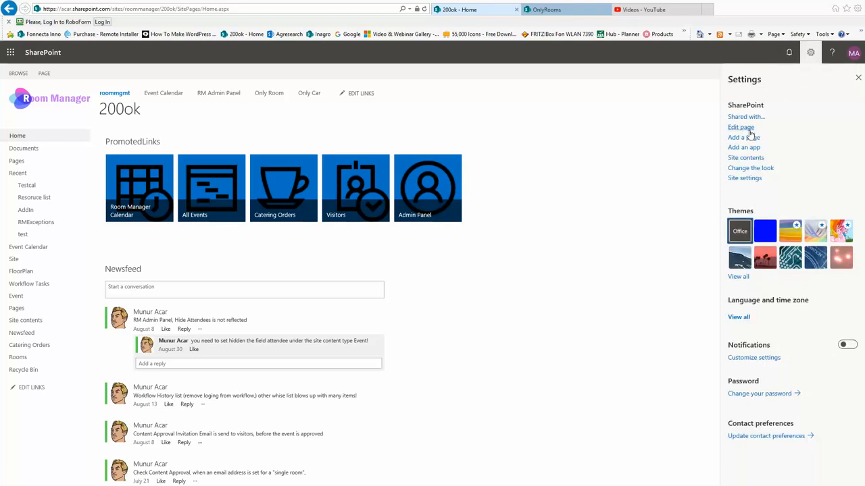
click(740, 128)
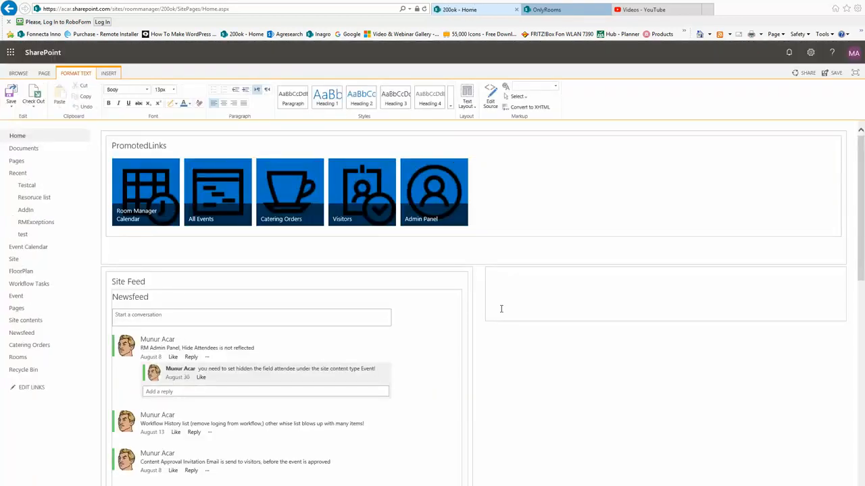
scroll(548, 346, down, 5)
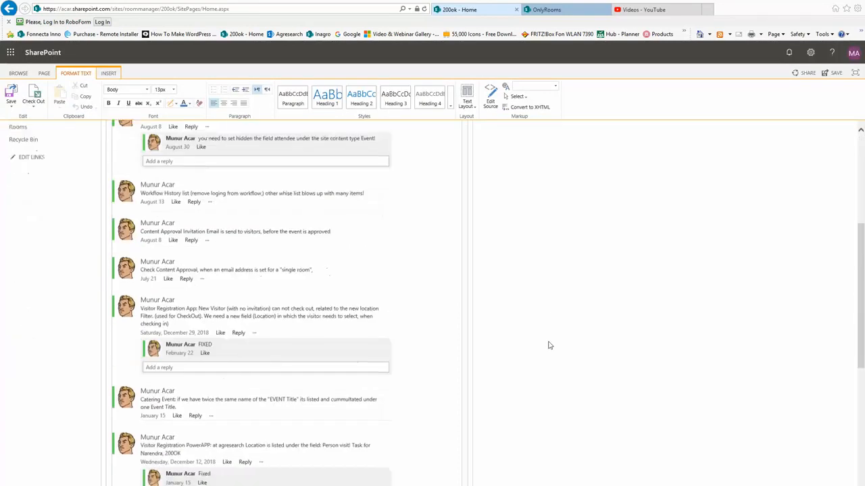
scroll(548, 345, up, 5)
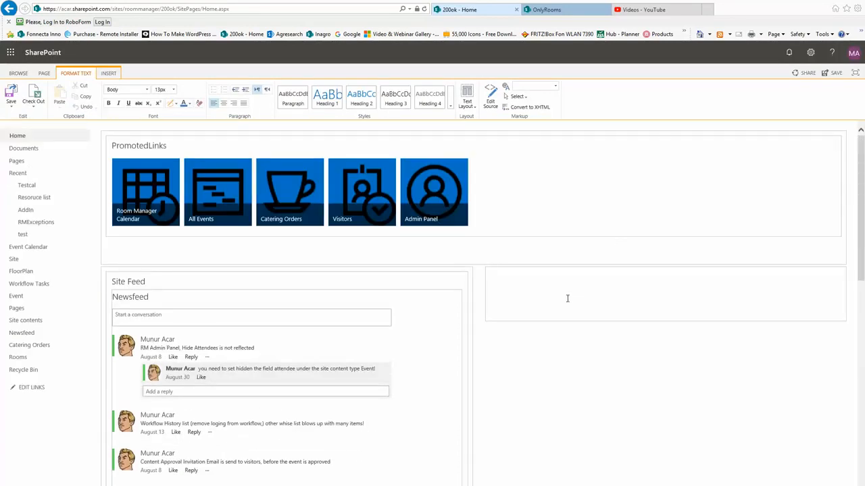
- Examine the web part categories available for the home page and close the gallery without adding a part
click(108, 73)
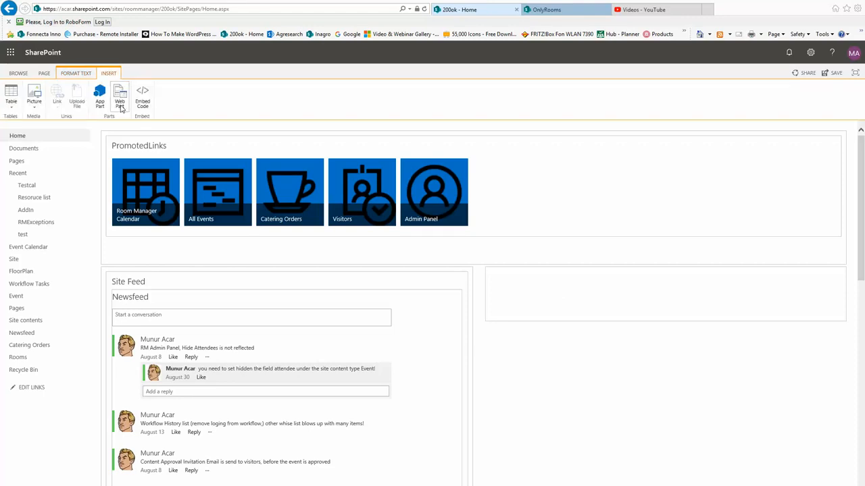
click(120, 102)
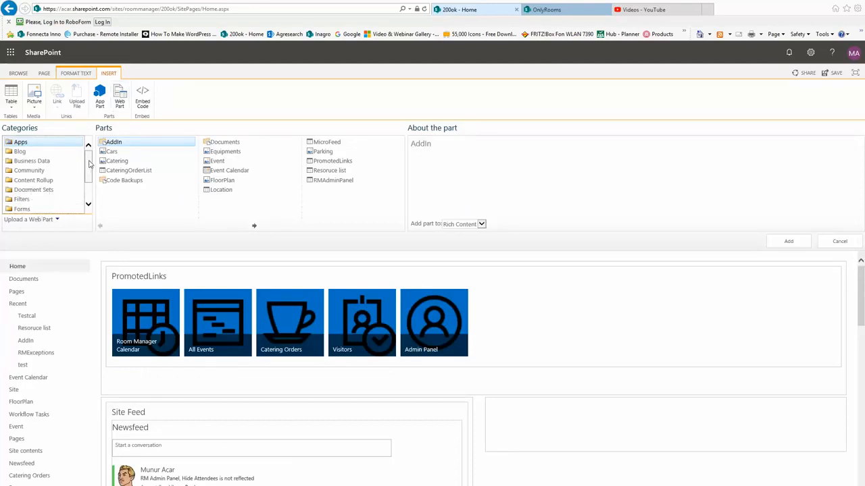
scroll(89, 197, down, 2)
scroll(89, 156, up, 2)
click(839, 242)
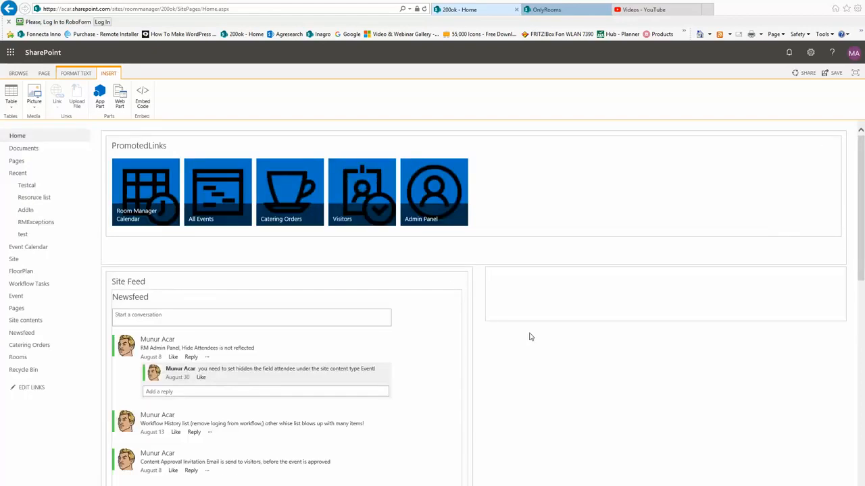
- Stop editing the home page
click(44, 73)
click(11, 106)
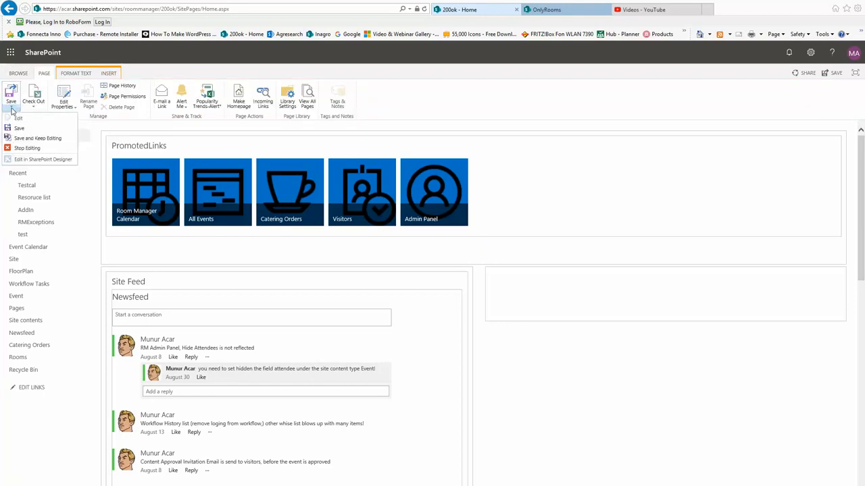
click(27, 149)
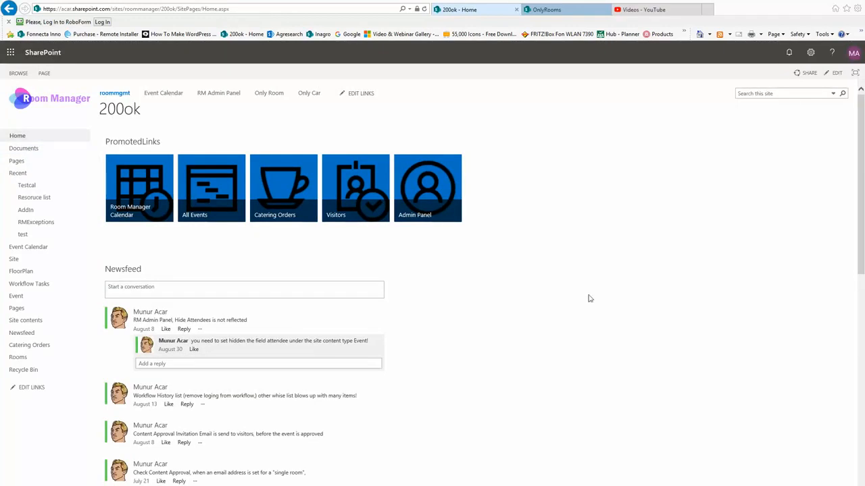
- Switch to the Notepad outline to check the next video topic and minimize it again
key(alt+Tab)
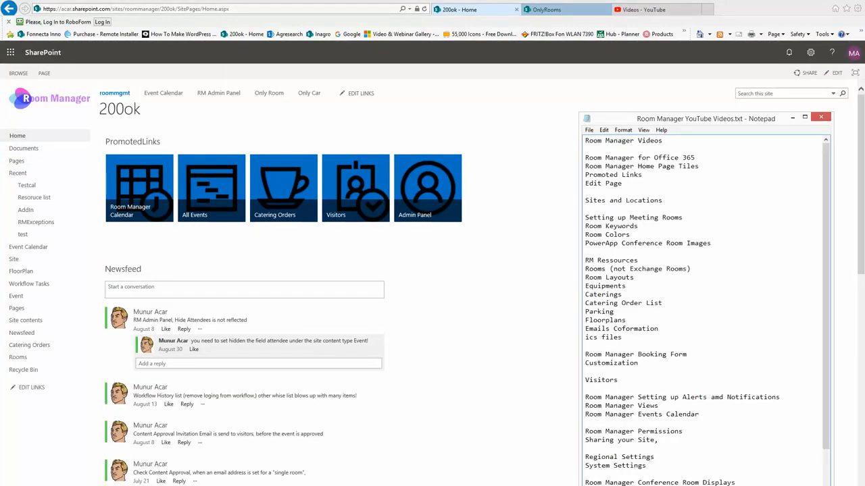
key(super+Down)
key(alt+Tab)
click(792, 119)
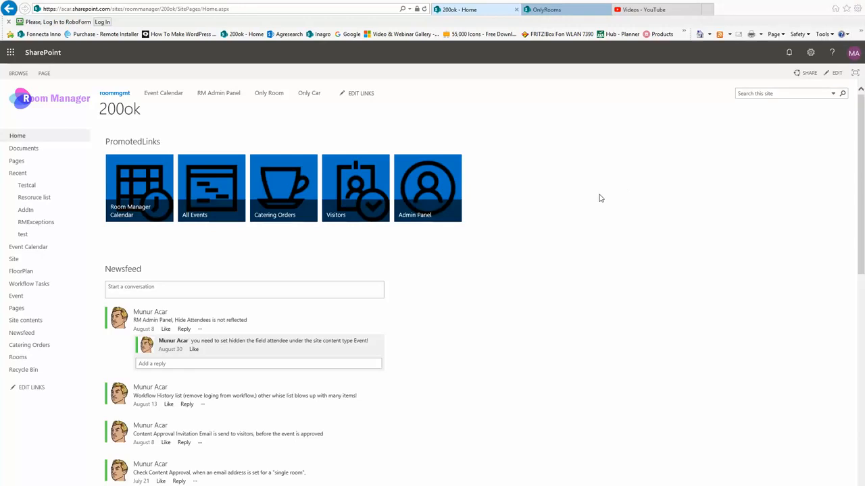
- Open the Site list from the site contents to examine its entries
click(810, 52)
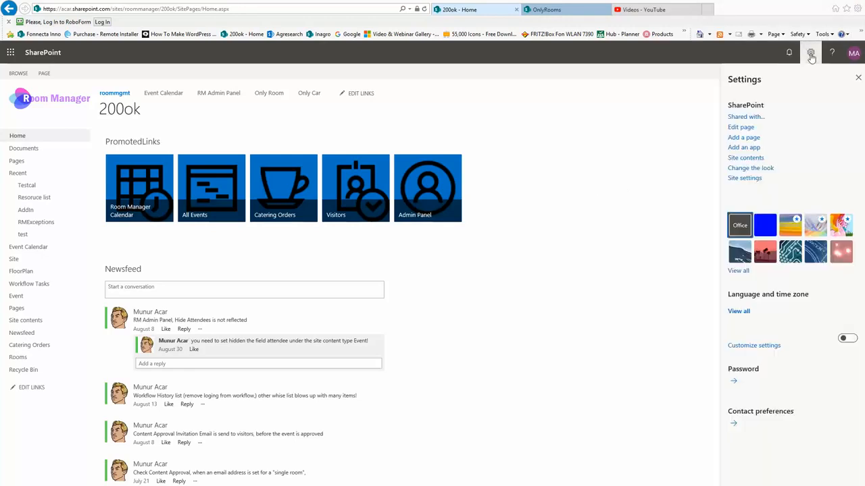
click(737, 159)
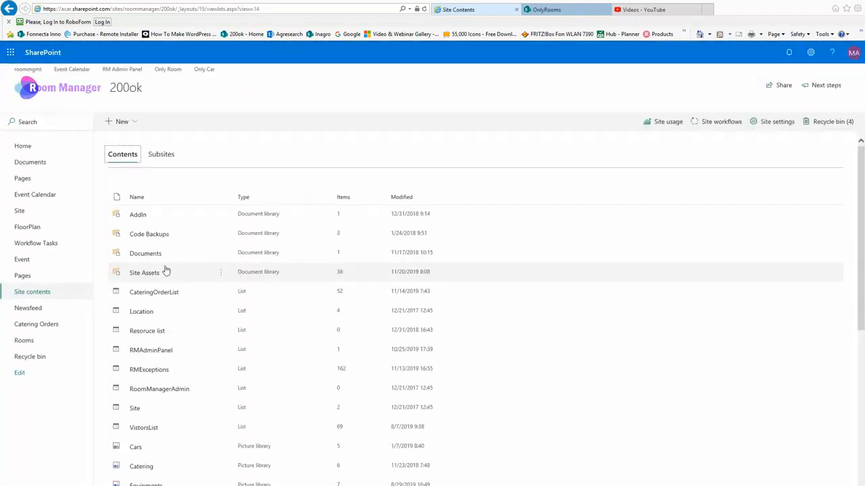
scroll(166, 271, down, 1)
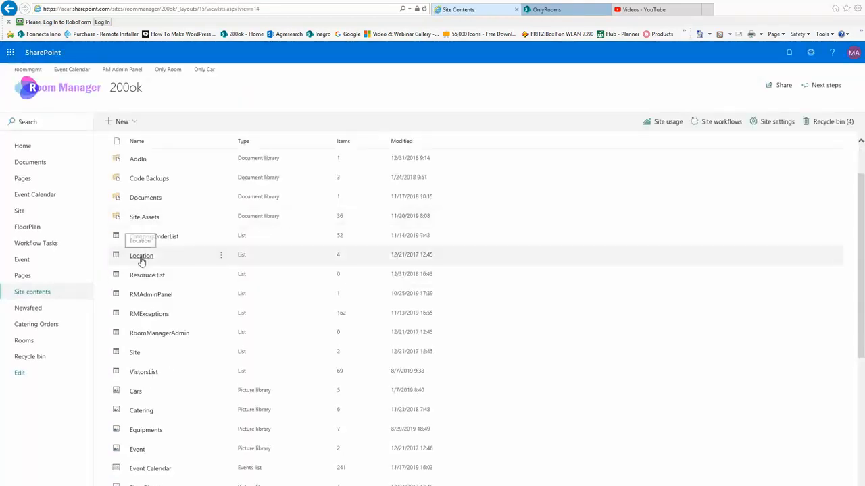
click(135, 354)
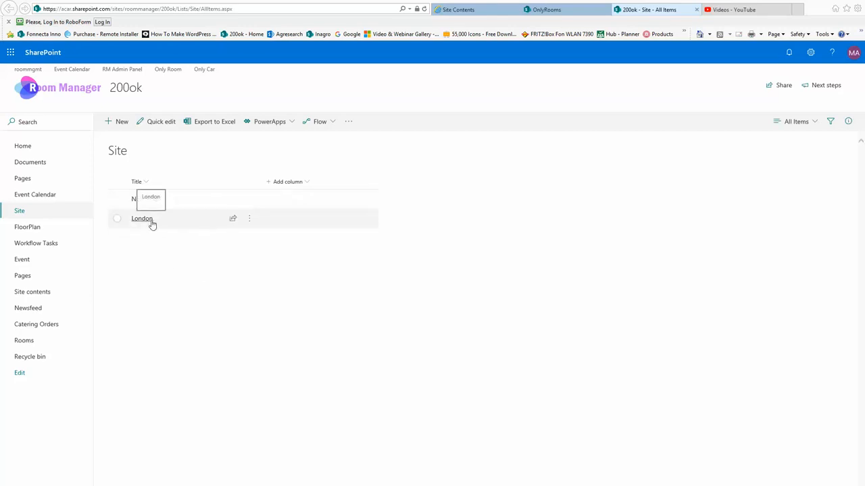
- Open the Location list from the site contents, examine the Site choices in its new-item form and cancel the form
click(46, 295)
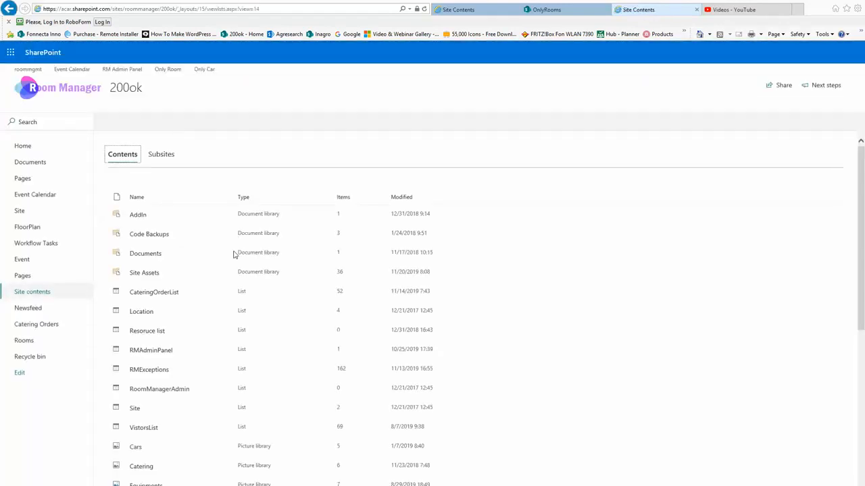
click(143, 313)
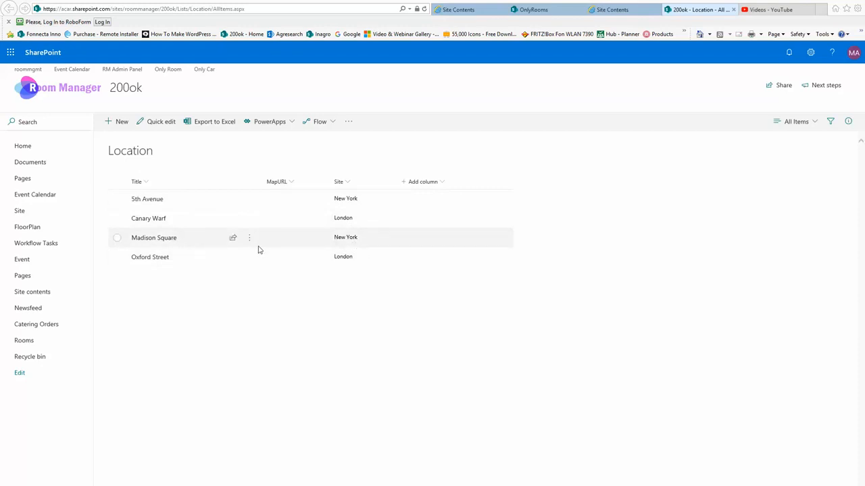
click(123, 125)
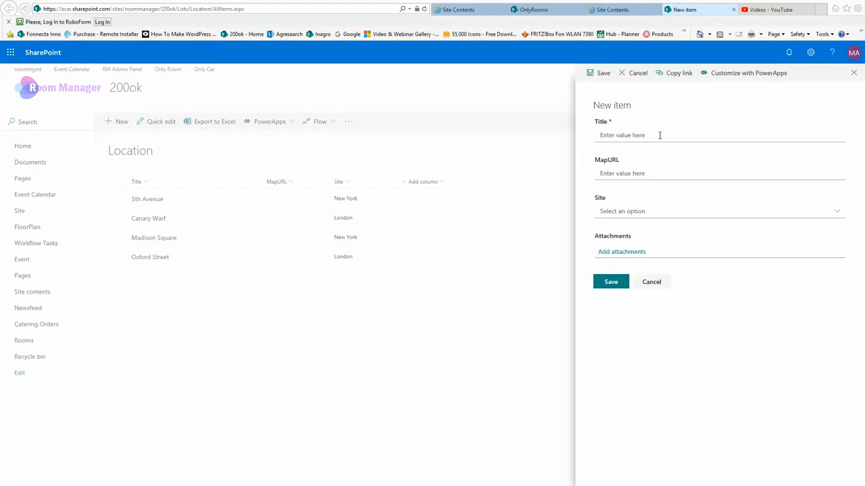
click(644, 211)
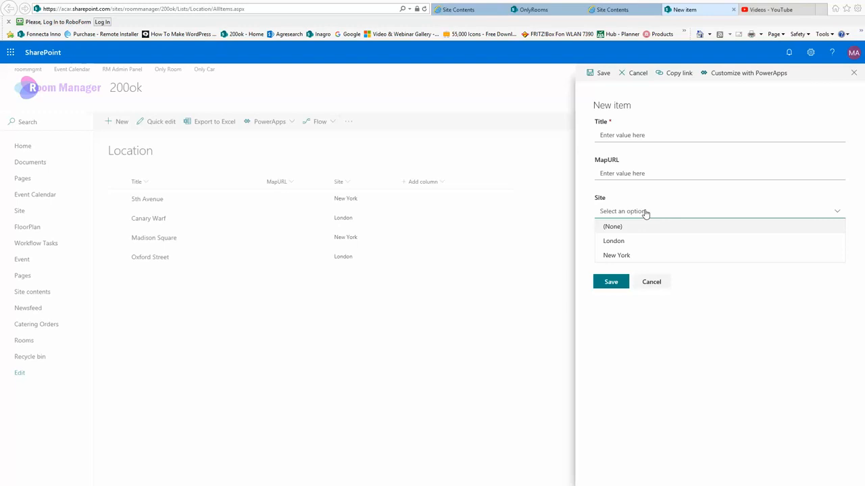
click(663, 329)
click(651, 281)
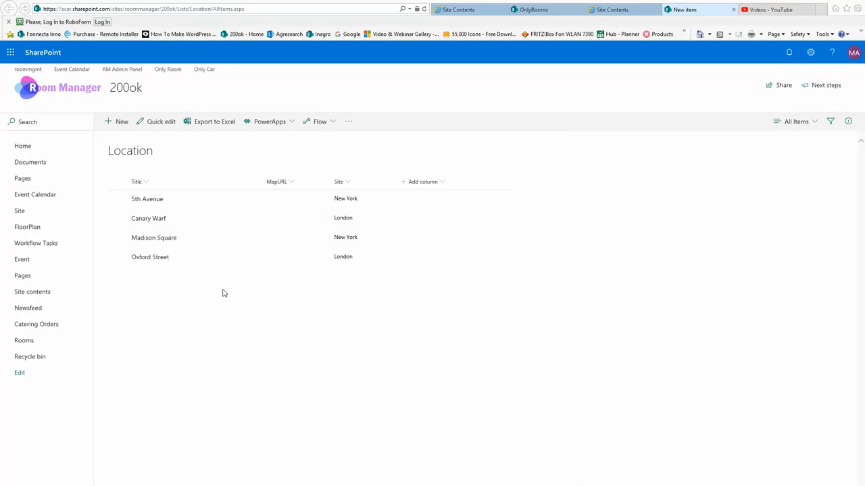
- In the OnlyRooms new event form, set the site to New York and the location to 5th Avenue
click(622, 12)
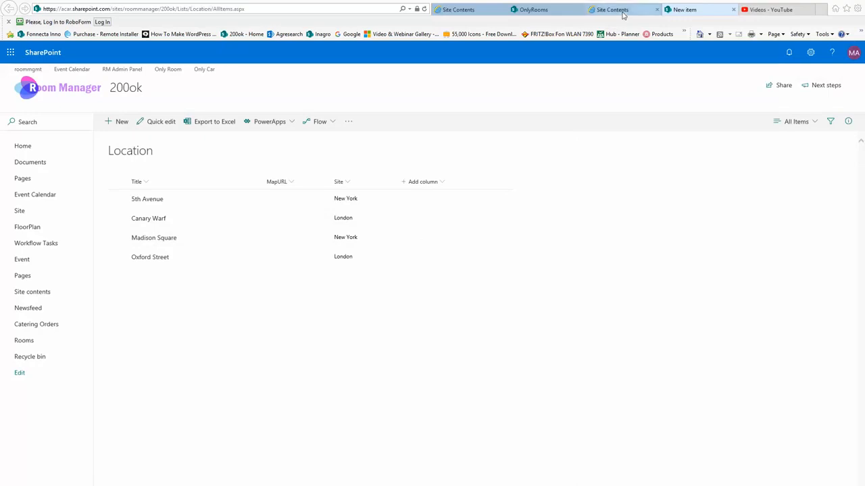
click(533, 10)
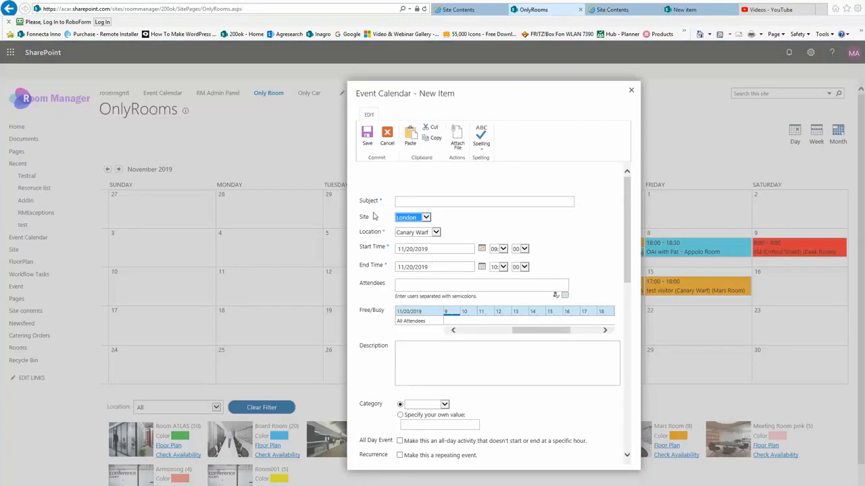
click(424, 219)
click(424, 219)
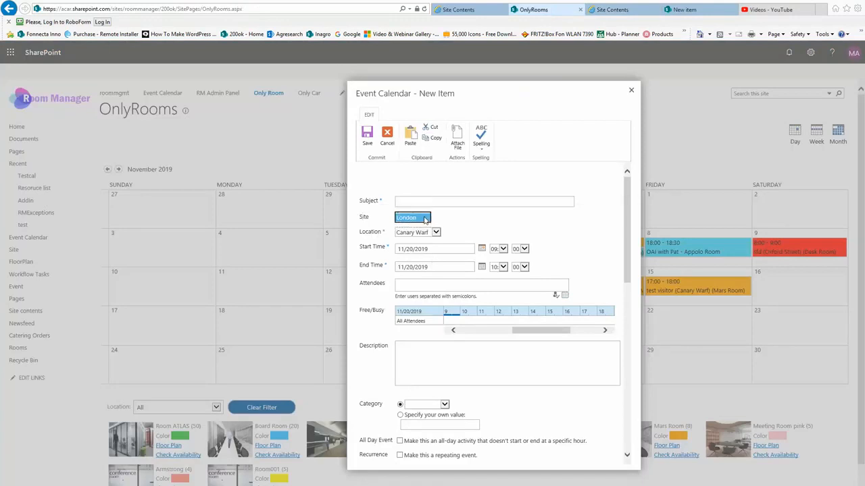
click(422, 218)
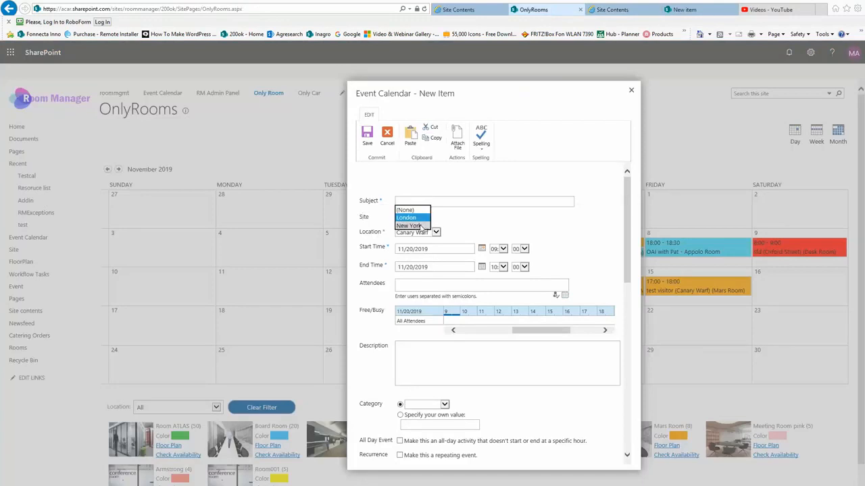
click(420, 225)
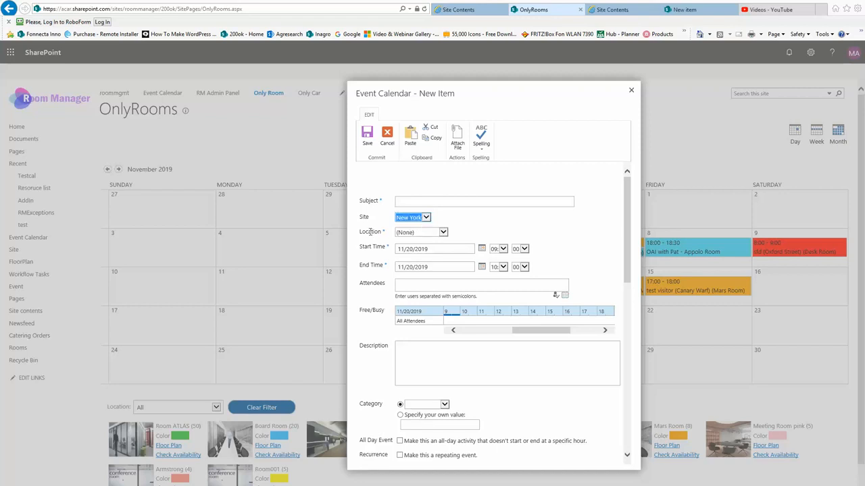
click(443, 234)
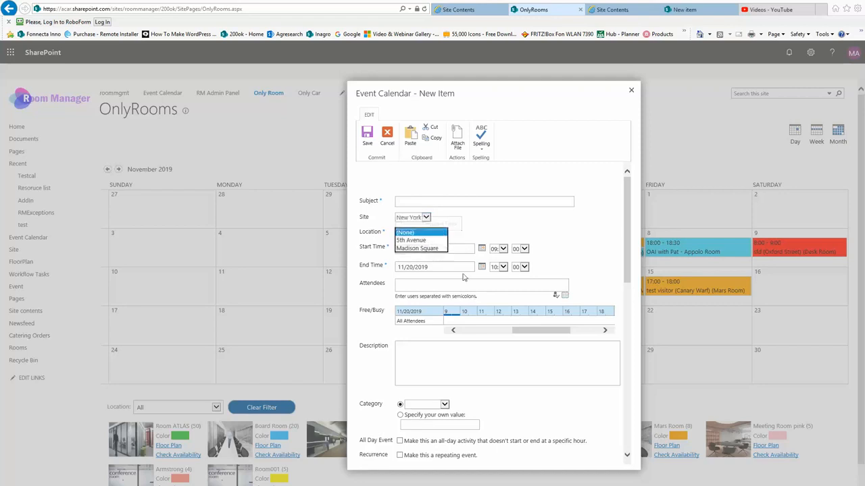
click(410, 241)
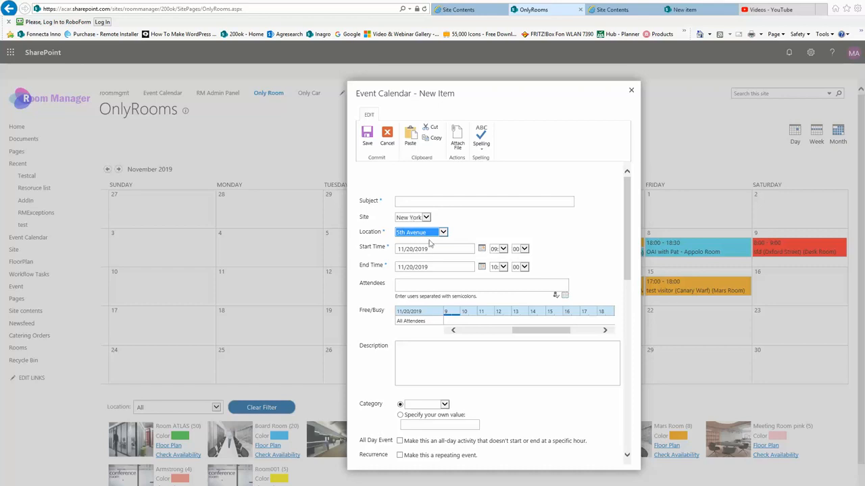
- Examine the keyword, room, car and catering choices in the new event form for the selected location
scroll(503, 337, down, 4)
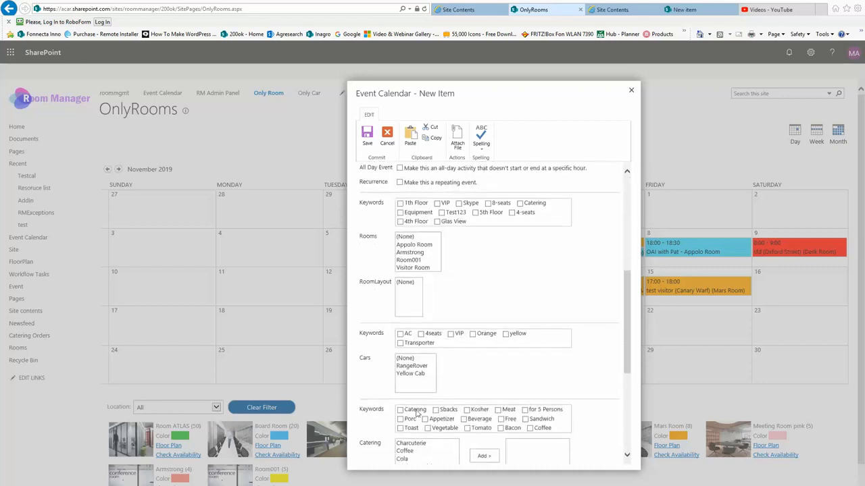
scroll(575, 334, up, 3)
scroll(574, 333, up, 2)
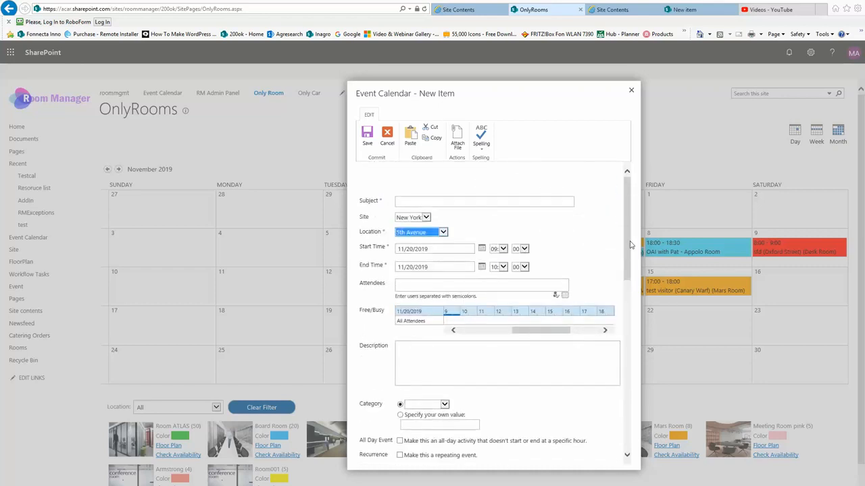
- Return from the Location list to the 200ok home page and bring up the Notepad outline
click(686, 9)
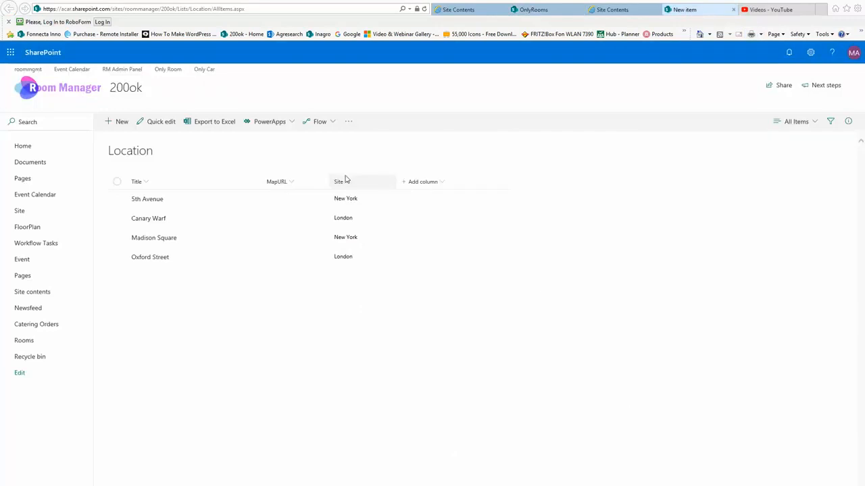
click(21, 148)
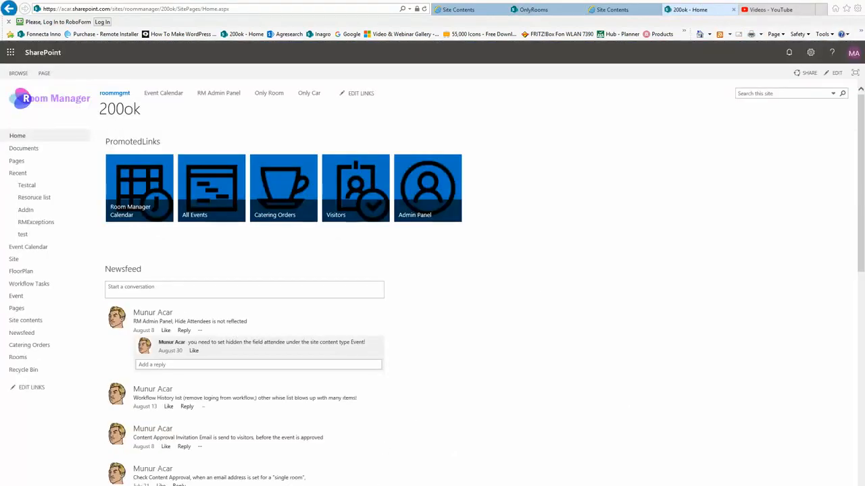
key(alt+Tab)
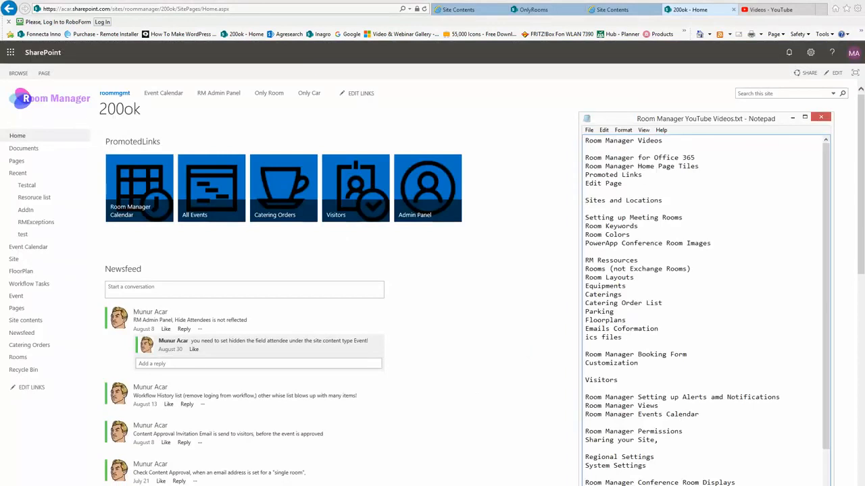